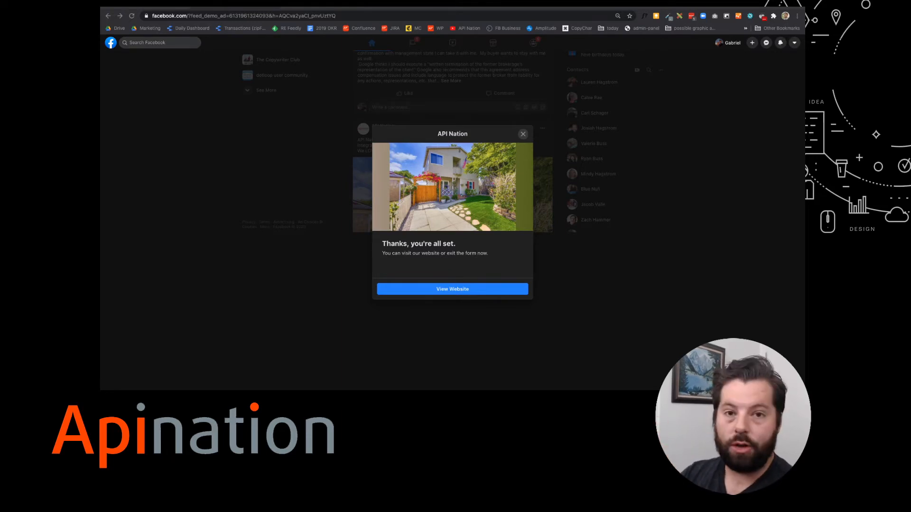
Open Apination's Discover Connections grid and find the Facebook Lead Ads integrations page.
{"action": "left_click", "coordinate": [336, 7]}
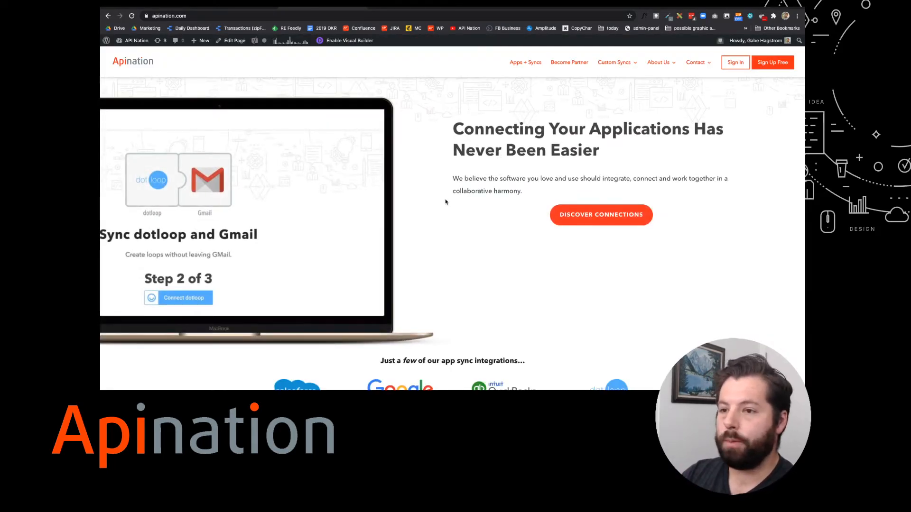
{"action": "left_click", "coordinate": [585, 220]}
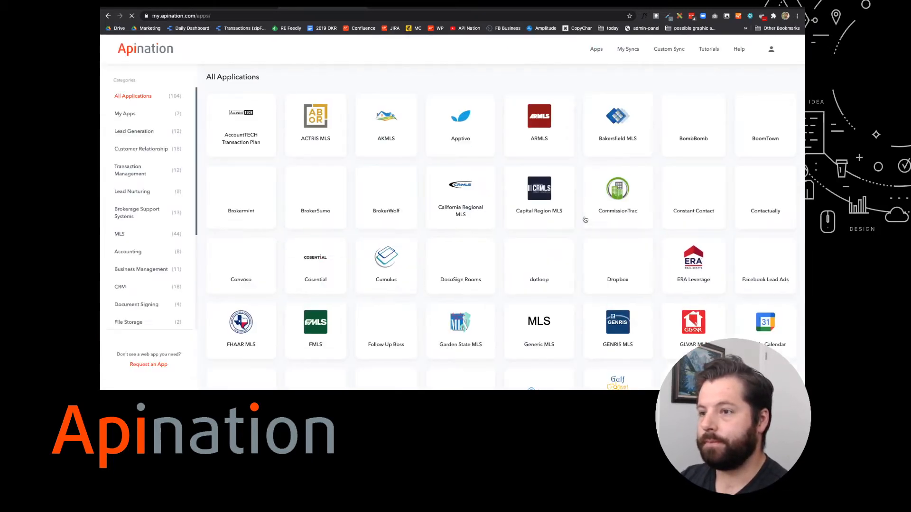
{"action": "scroll", "coordinate": [584, 218], "scroll_direction": "down", "scroll_amount": 3}
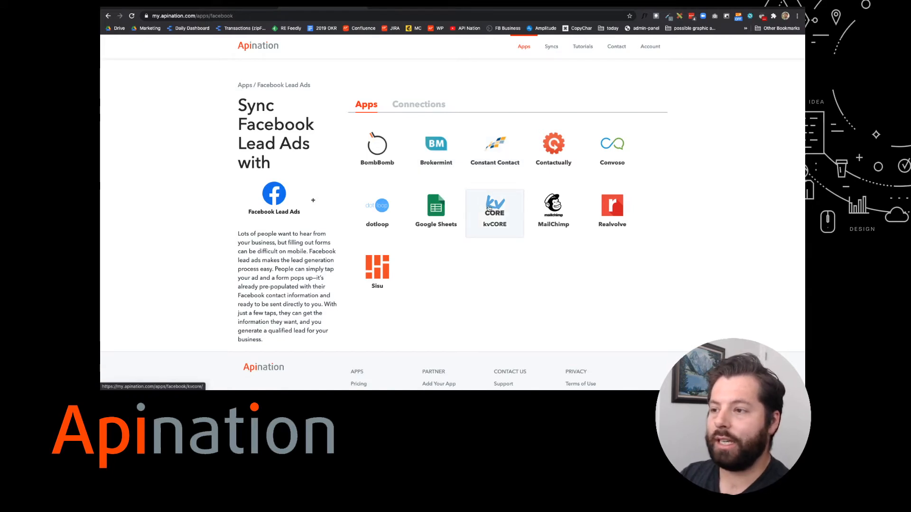
Choose MailChimp as the sync partner, authorise Facebook Lead Ads access and enter the account e-mail.
{"action": "left_click", "coordinate": [554, 217]}
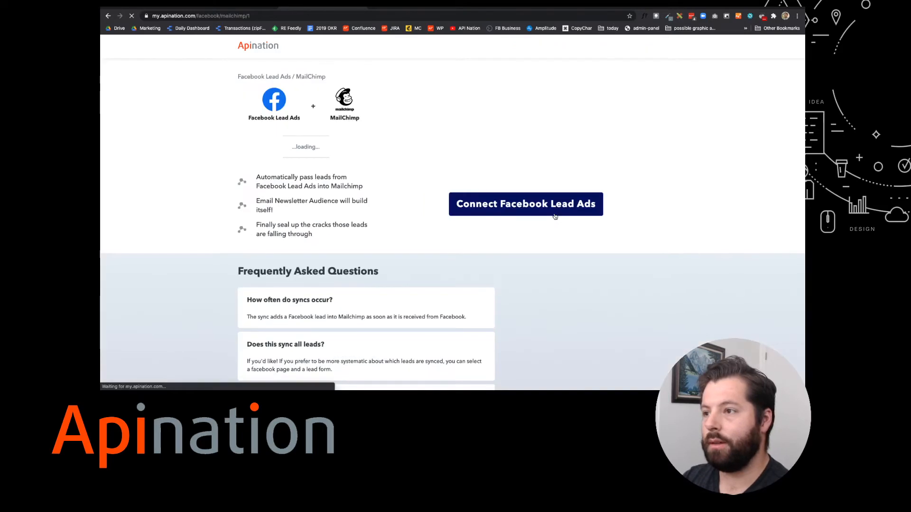
{"action": "left_click", "coordinate": [497, 207]}
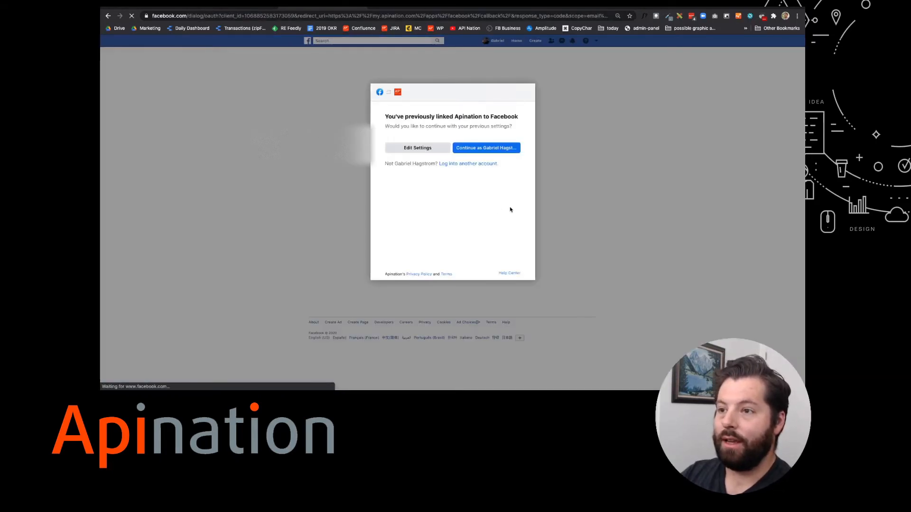
{"action": "left_click", "coordinate": [484, 148]}
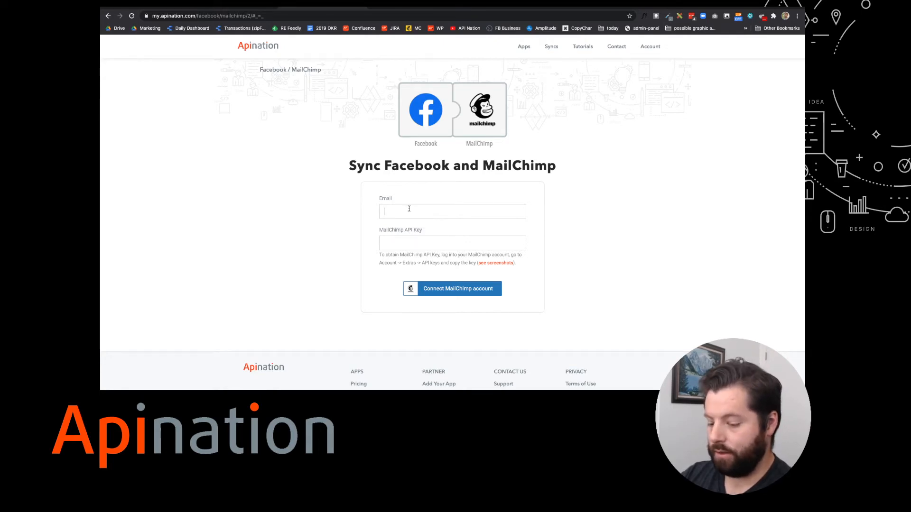
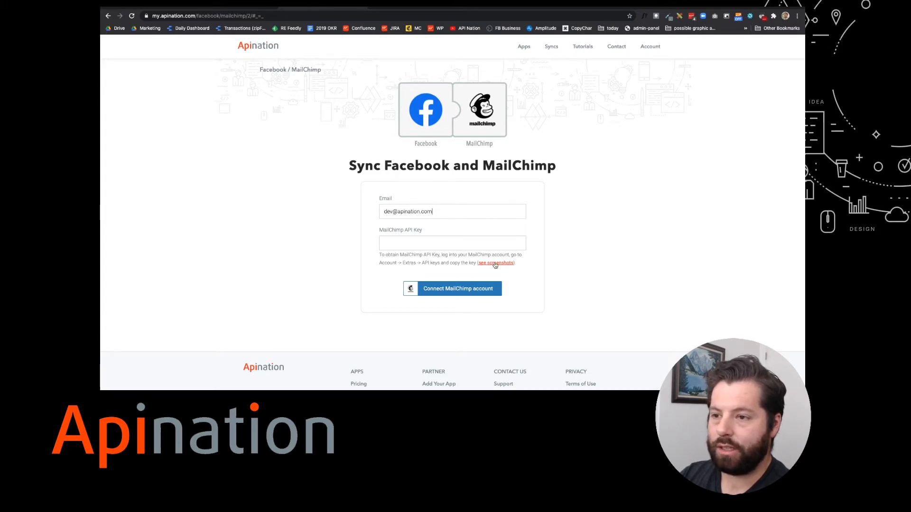
{"action": "left_click", "coordinate": [416, 7]}
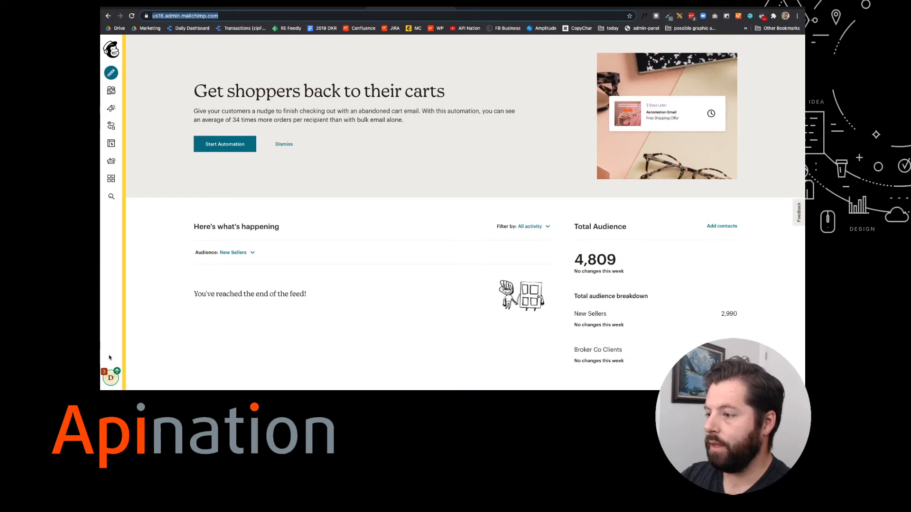
Go to the API keys page under Mailchimp's Account > Extras.
{"action": "left_click", "coordinate": [112, 378]}
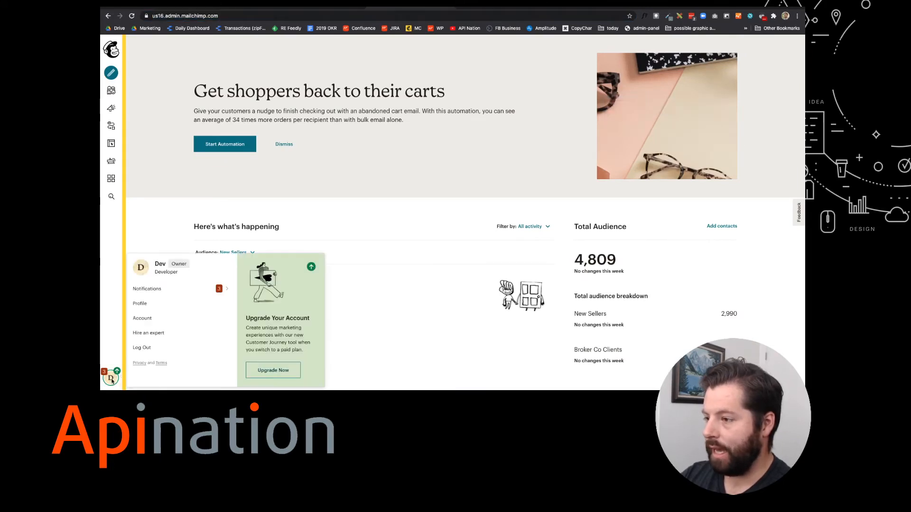
{"action": "left_click", "coordinate": [142, 319]}
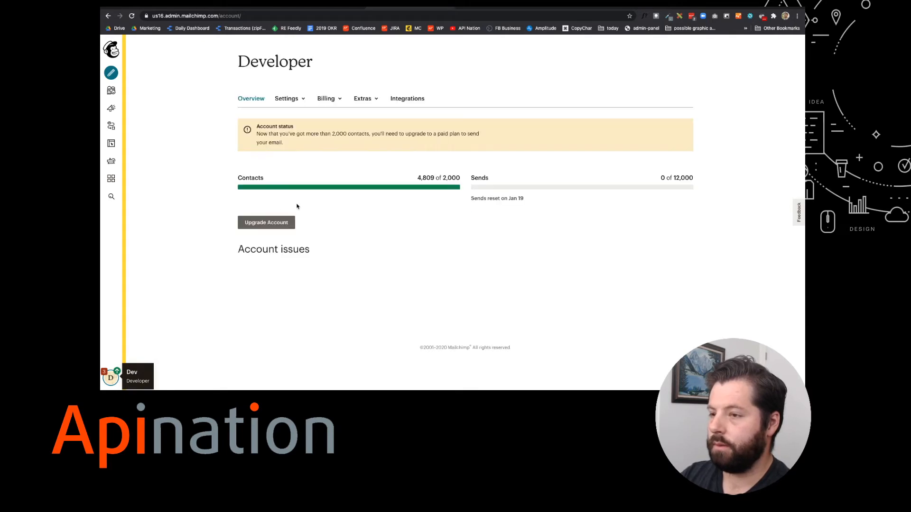
{"action": "left_click", "coordinate": [364, 98]}
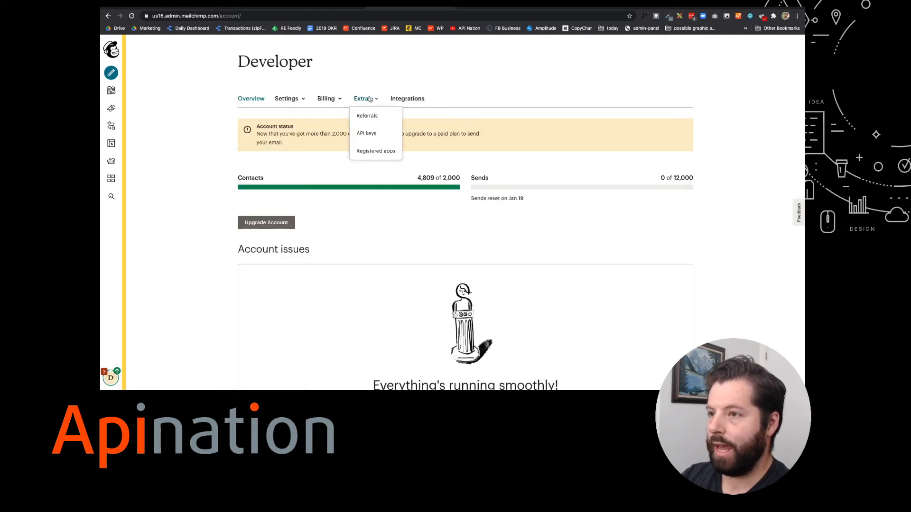
{"action": "left_click", "coordinate": [368, 133]}
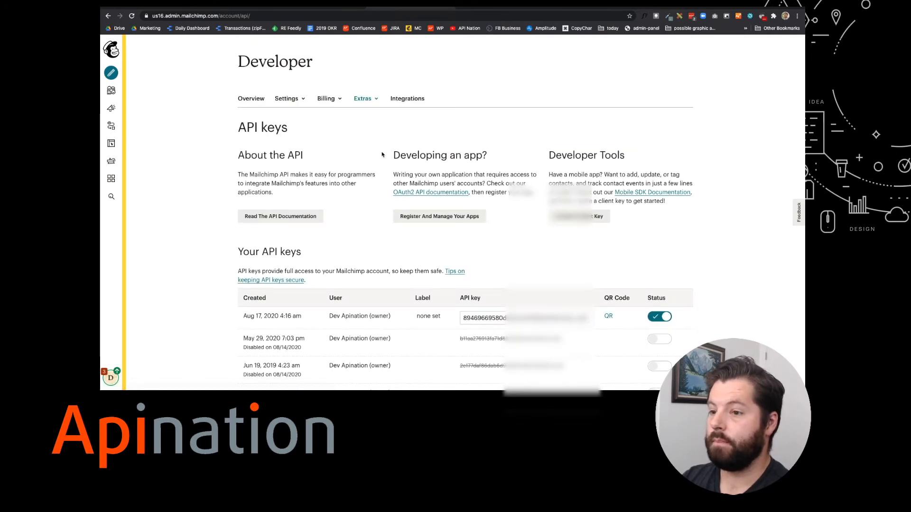
{"action": "scroll", "coordinate": [382, 154], "scroll_direction": "down", "scroll_amount": 2}
{"action": "scroll", "coordinate": [382, 154], "scroll_direction": "down", "scroll_amount": 5}
Create a new Mailchimp API key and label it 'API Nation'.
{"action": "left_click", "coordinate": [259, 205]}
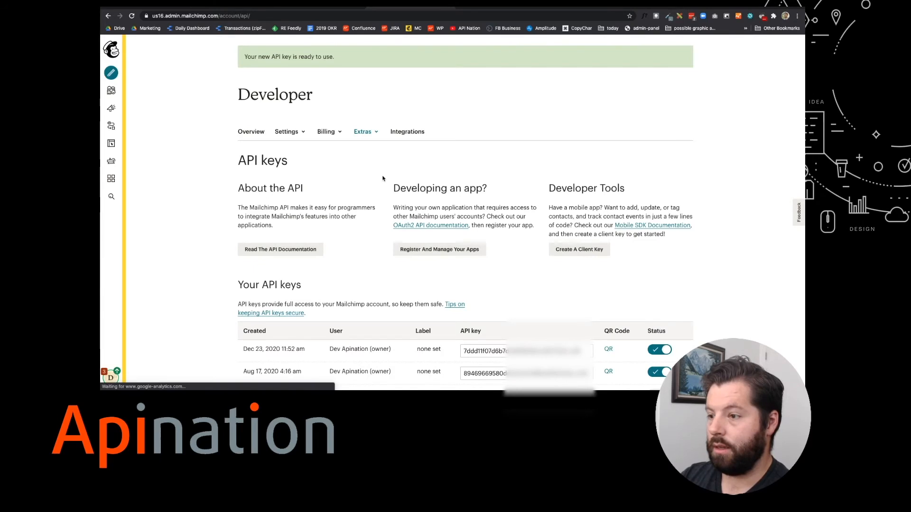
{"action": "scroll", "coordinate": [383, 178], "scroll_direction": "down", "scroll_amount": 2}
{"action": "scroll", "coordinate": [383, 178], "scroll_direction": "down", "scroll_amount": 3}
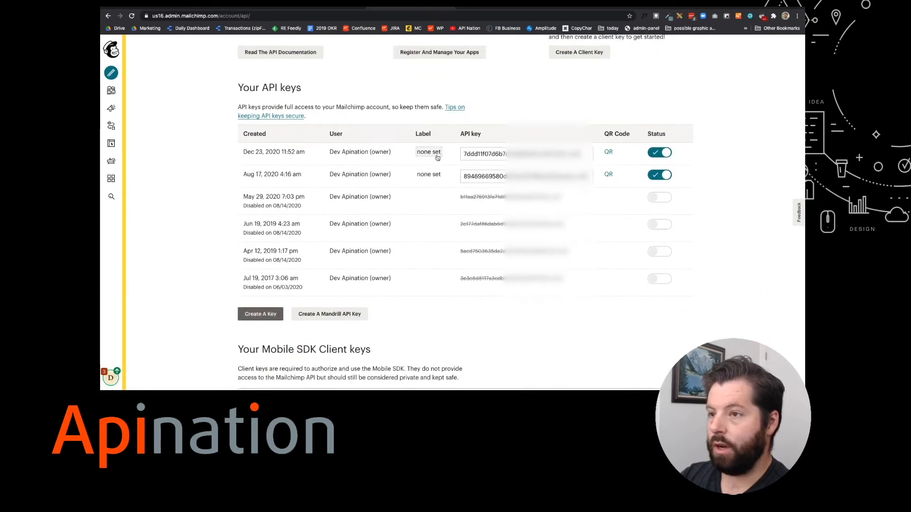
{"action": "left_click", "coordinate": [438, 158]}
{"action": "type", "text": "API Nation"}
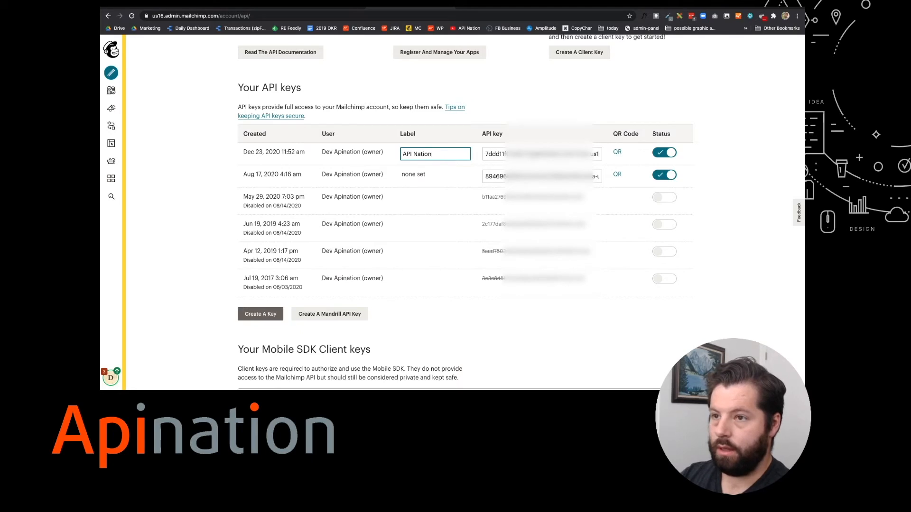
{"action": "key", "text": "Tab"}
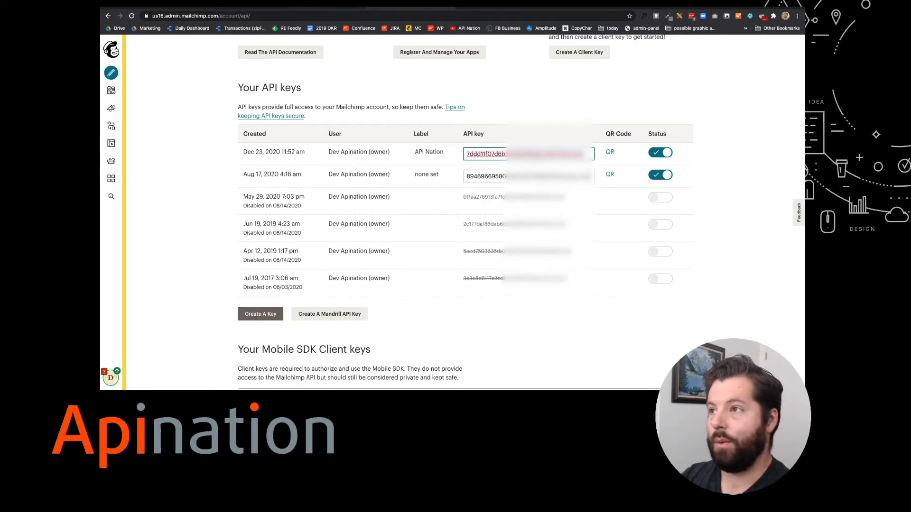
{"action": "left_click", "coordinate": [308, 7]}
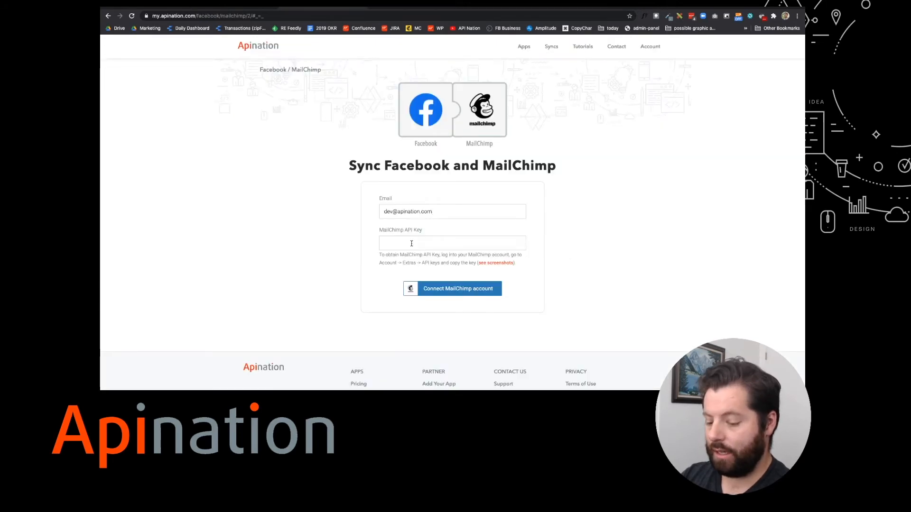
Paste the new Mailchimp API key into Apination and connect the MailChimp account.
{"action": "key", "text": "ctrl+v"}
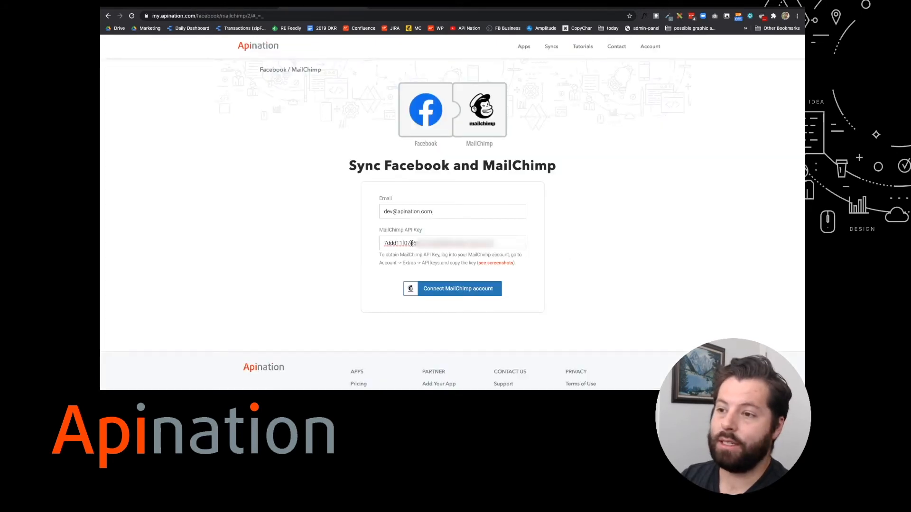
{"action": "left_click", "coordinate": [446, 290]}
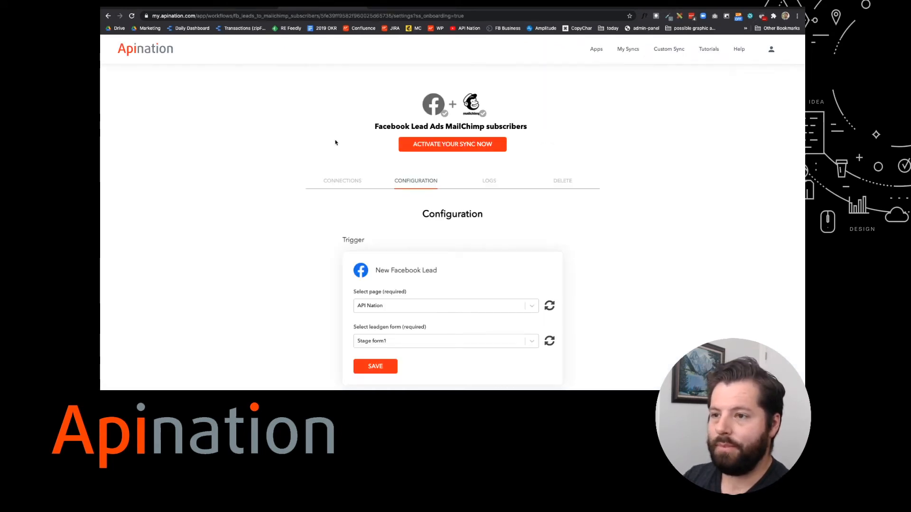
{"action": "scroll", "coordinate": [334, 142], "scroll_direction": "down", "scroll_amount": 5}
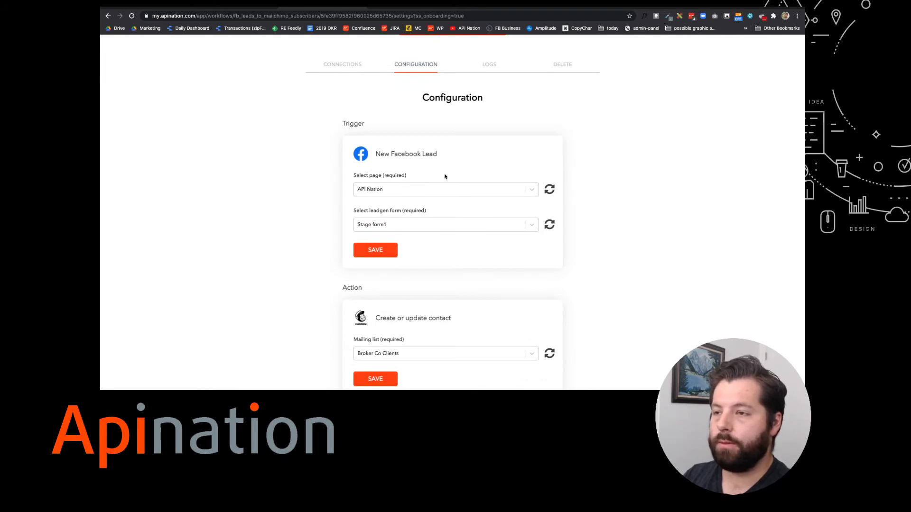
Set the trigger to page API Nation with the Real Estate Example lead form, and save.
{"action": "left_click", "coordinate": [379, 192]}
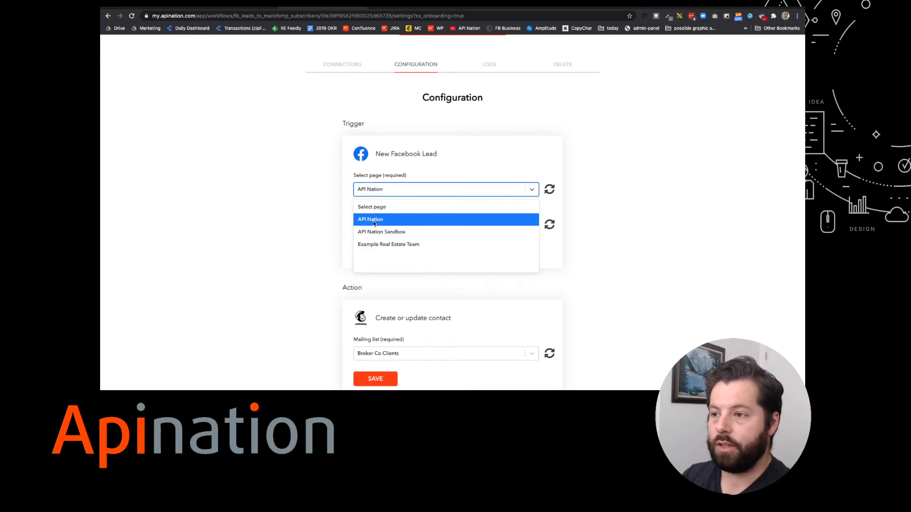
{"action": "left_click", "coordinate": [373, 220]}
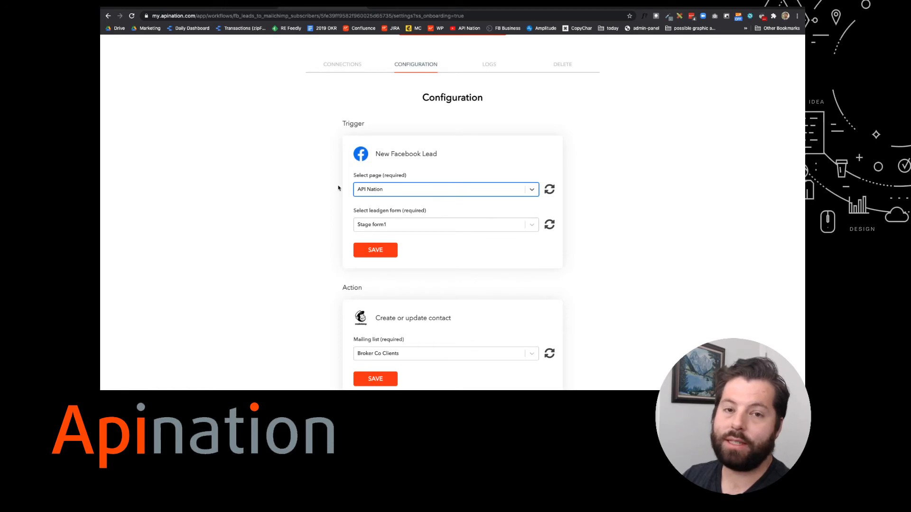
{"action": "scroll", "coordinate": [338, 188], "scroll_direction": "down", "scroll_amount": 1}
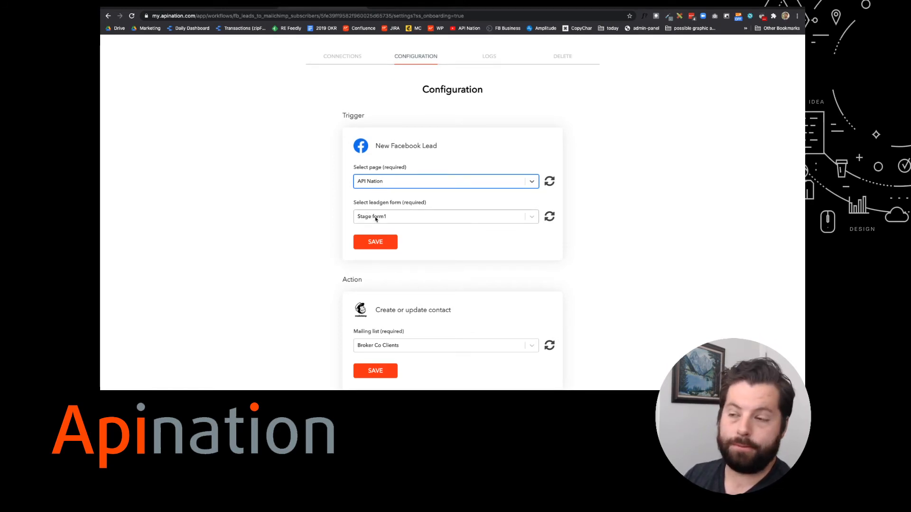
{"action": "left_click", "coordinate": [376, 217]}
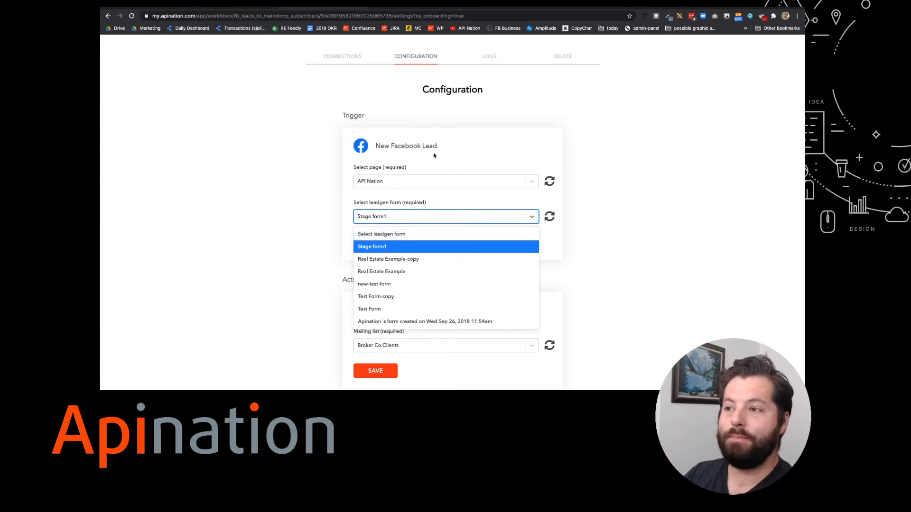
{"action": "left_click", "coordinate": [435, 271]}
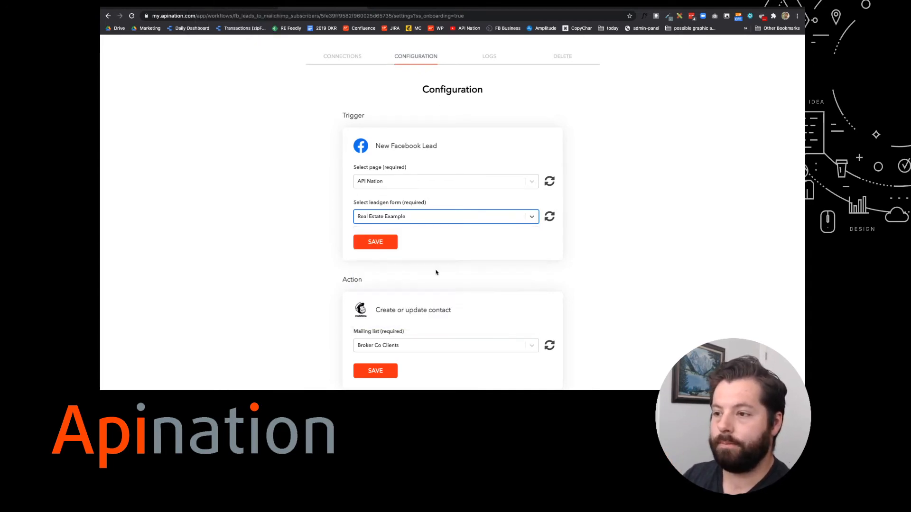
{"action": "left_click", "coordinate": [383, 243]}
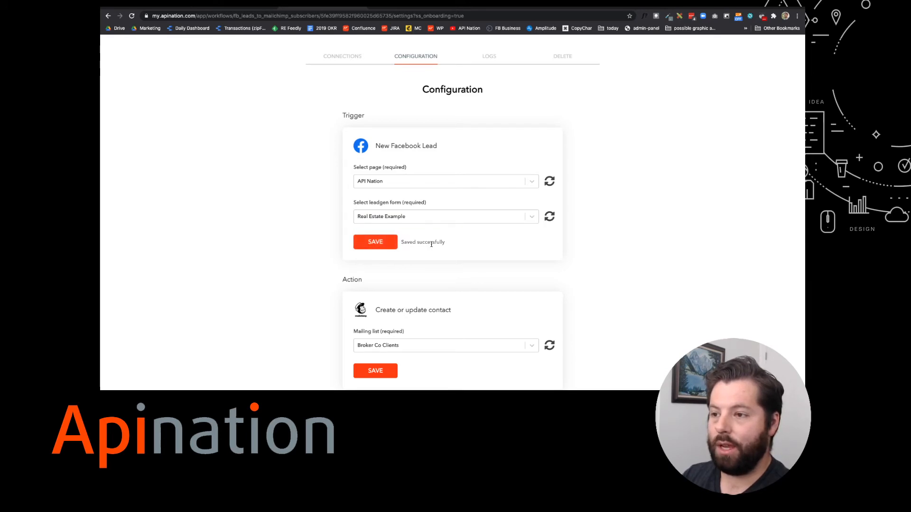
{"action": "scroll", "coordinate": [431, 244], "scroll_direction": "down", "scroll_amount": 3}
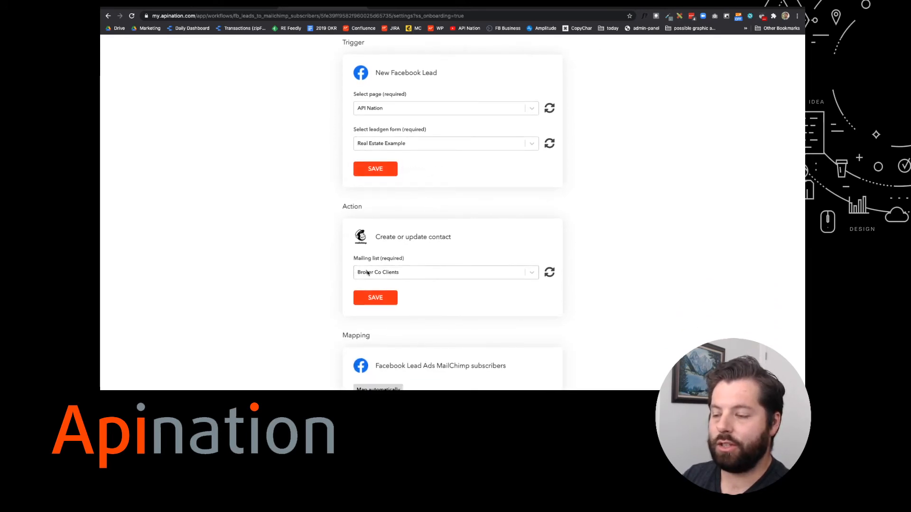
Select New Sellers as the MailChimp mailing list and save it.
{"action": "left_click", "coordinate": [367, 272]}
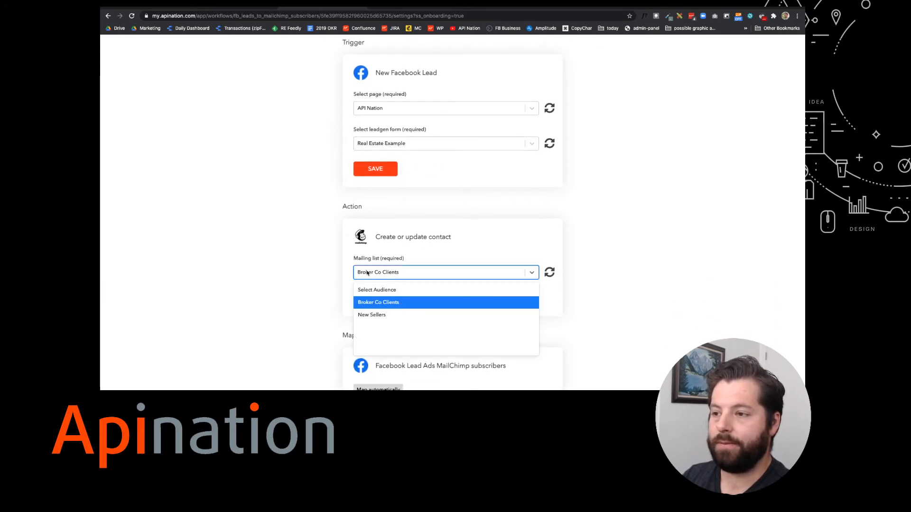
{"action": "left_click", "coordinate": [374, 315]}
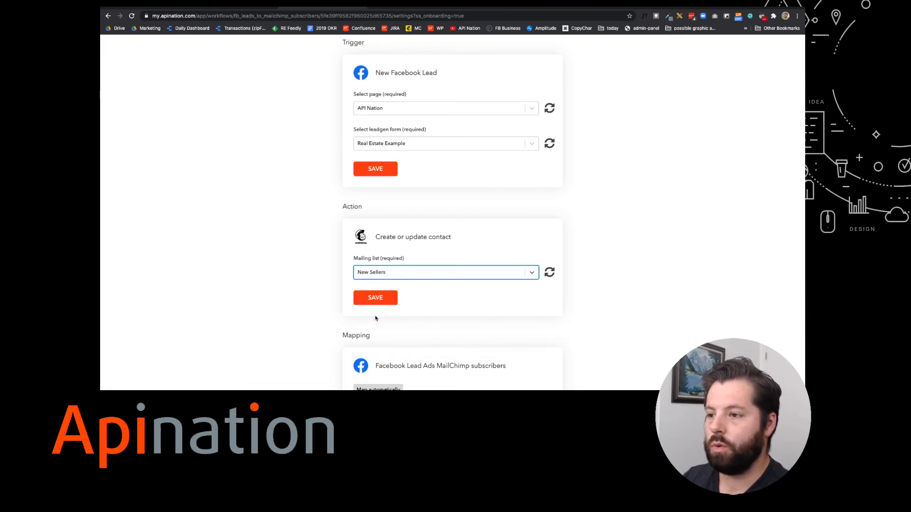
{"action": "left_click", "coordinate": [382, 298]}
Map Facebook's Phone number to MailChimp's Phone Number and save the mapping.
{"action": "scroll", "coordinate": [418, 294], "scroll_direction": "down", "scroll_amount": 2}
{"action": "scroll", "coordinate": [417, 294], "scroll_direction": "down", "scroll_amount": 6}
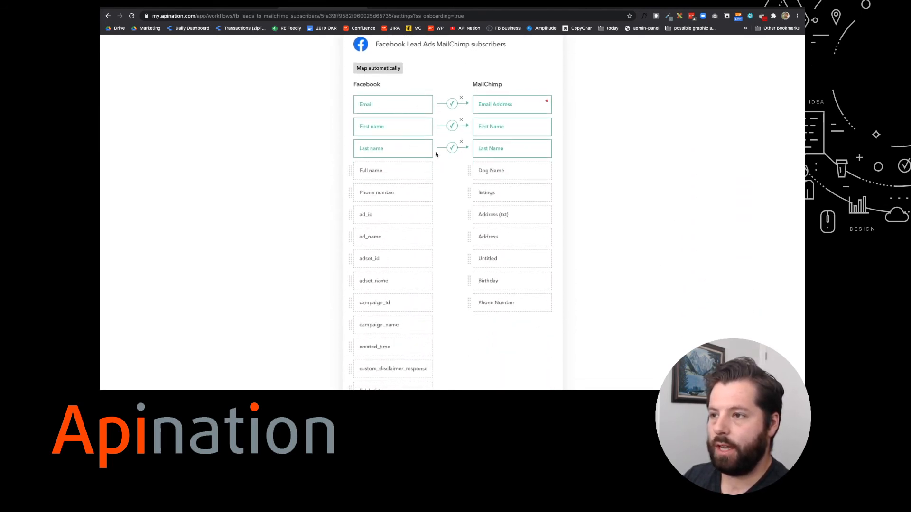
{"action": "left_click_drag", "start_coordinate": [390, 196], "coordinate": [490, 303]}
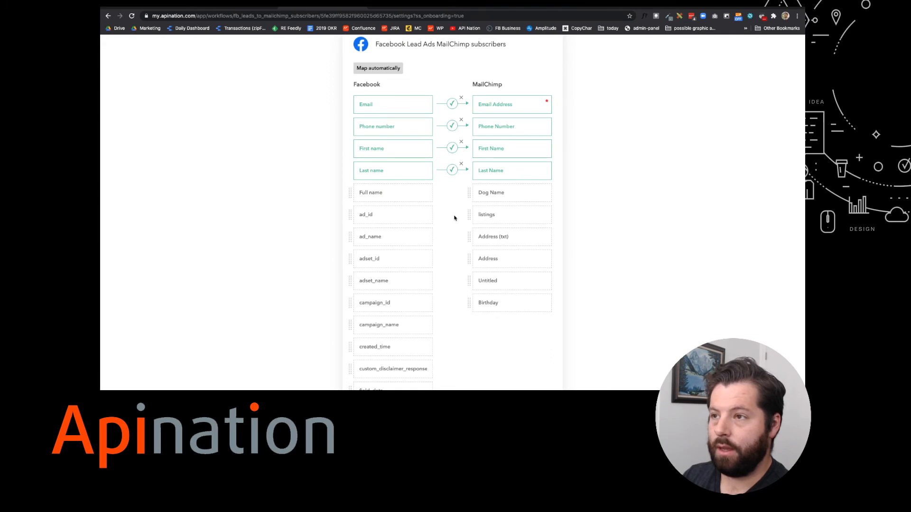
{"action": "scroll", "coordinate": [455, 219], "scroll_direction": "up", "scroll_amount": 1}
{"action": "scroll", "coordinate": [456, 216], "scroll_direction": "down", "scroll_amount": 5}
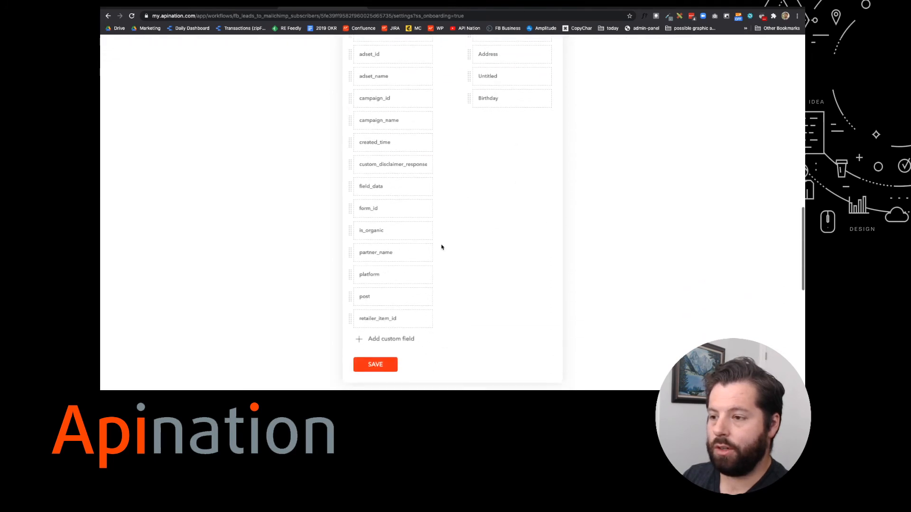
{"action": "left_click", "coordinate": [382, 363]}
{"action": "scroll", "coordinate": [445, 348], "scroll_direction": "up", "scroll_amount": 10}
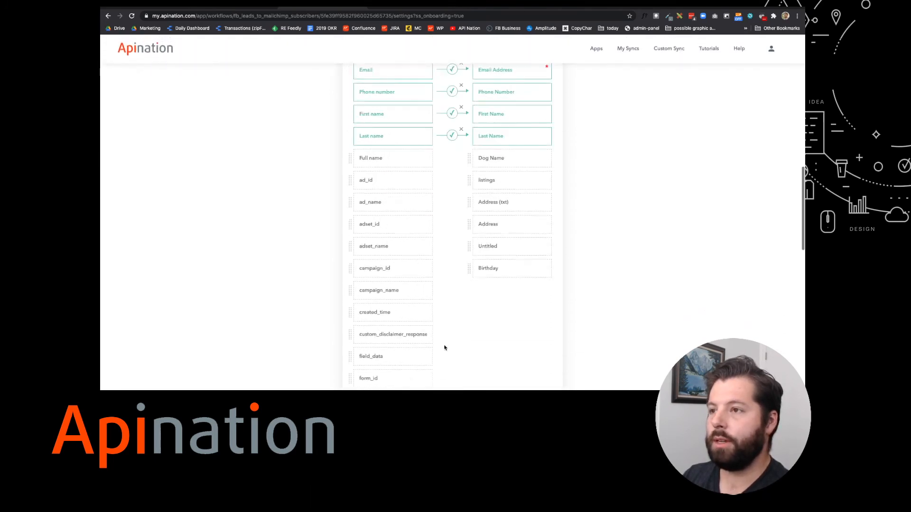
Re-save the Action and Trigger cards and activate the Facebook-to-MailChimp sync.
{"action": "left_click", "coordinate": [390, 172]}
{"action": "scroll", "coordinate": [389, 172], "scroll_direction": "up", "scroll_amount": 6}
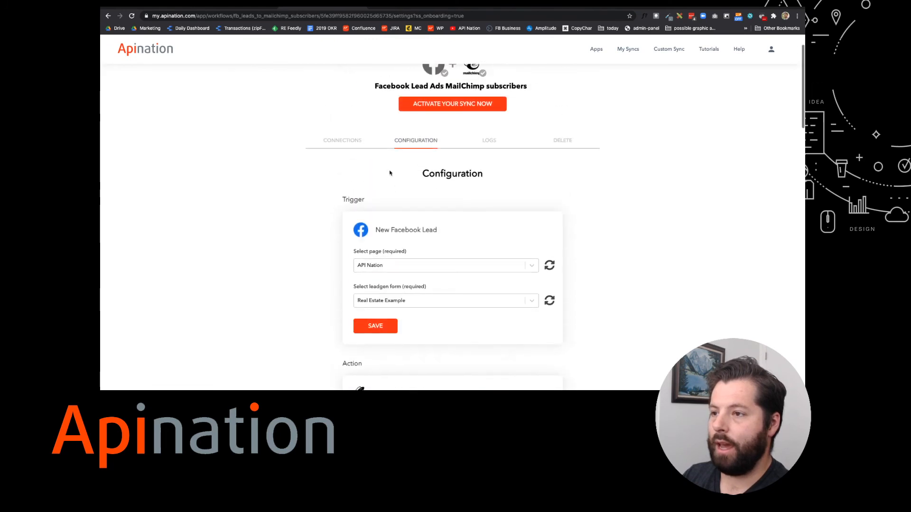
{"action": "left_click", "coordinate": [377, 326]}
{"action": "scroll", "coordinate": [431, 205], "scroll_direction": "up", "scroll_amount": 1}
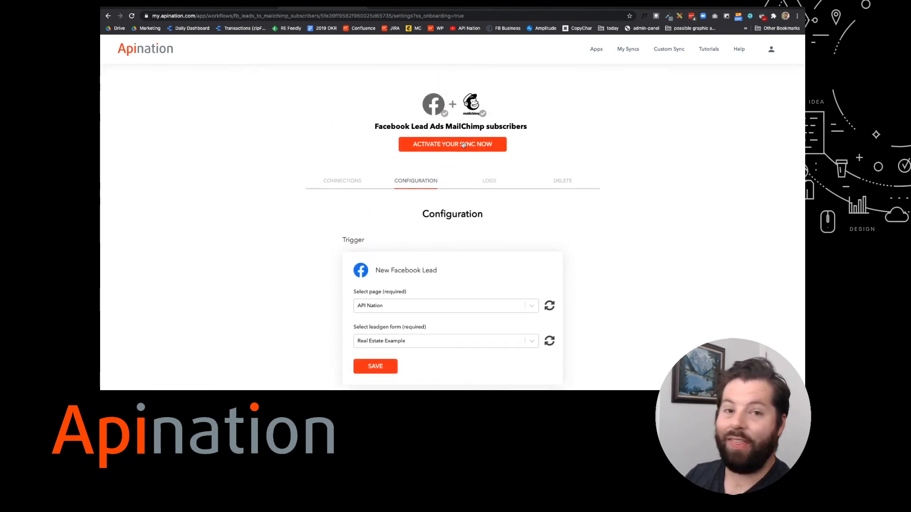
{"action": "left_click", "coordinate": [463, 144]}
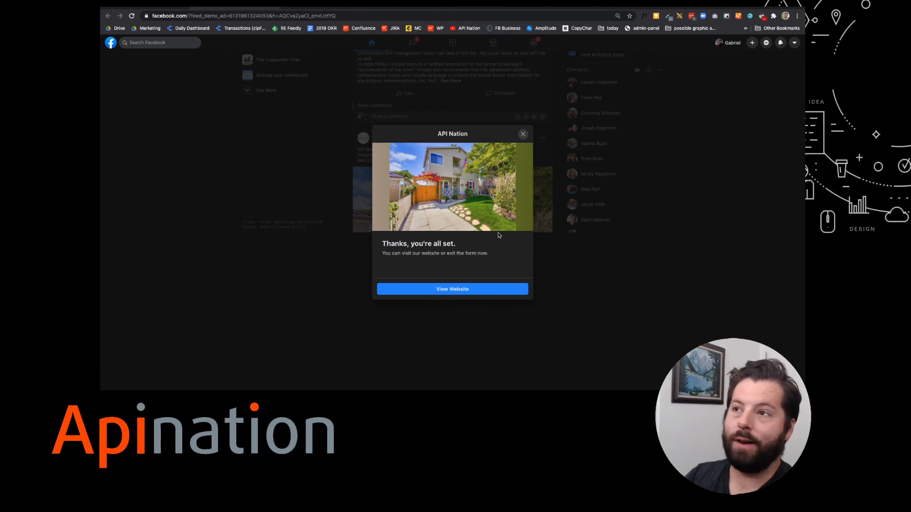
{"action": "left_click", "coordinate": [391, 8]}
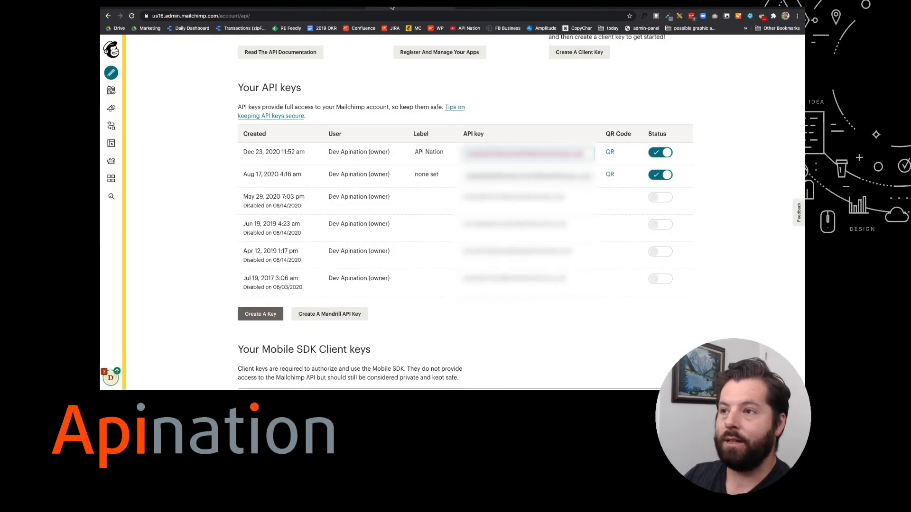